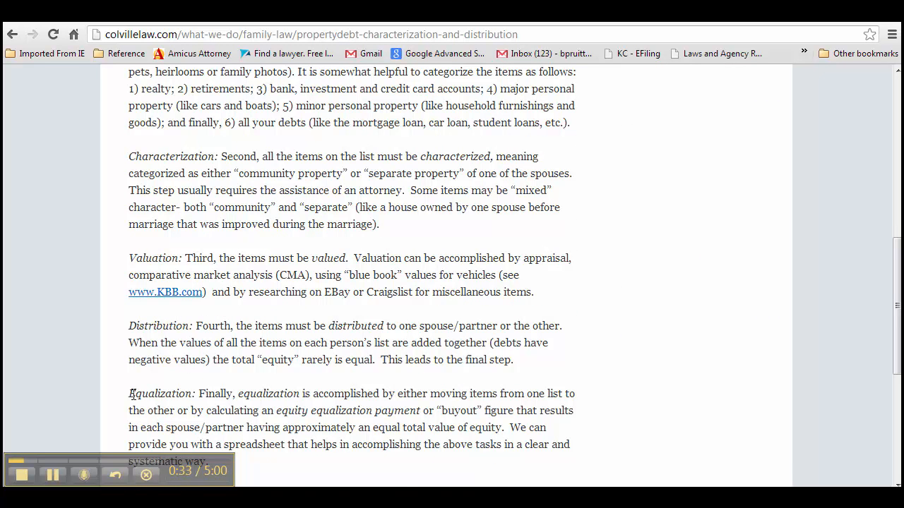
Step: Switch from the property distribution web page to the Excel workbook and look through its asset and liability schedules
{"action": "scroll", "coordinate": [325, 318], "scroll_direction": "up", "scroll_amount": 1}
{"action": "scroll", "coordinate": [325, 318], "scroll_direction": "up", "scroll_amount": 2}
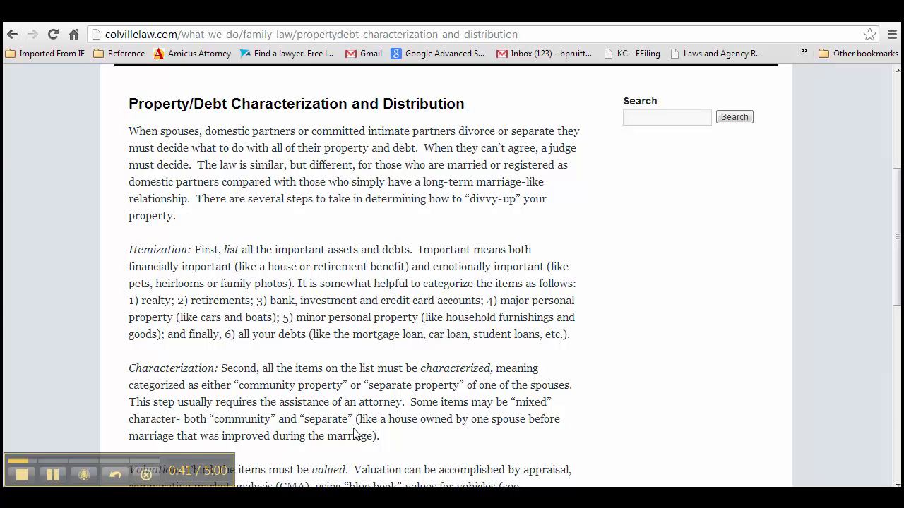
{"action": "key", "text": "alt+Tab"}
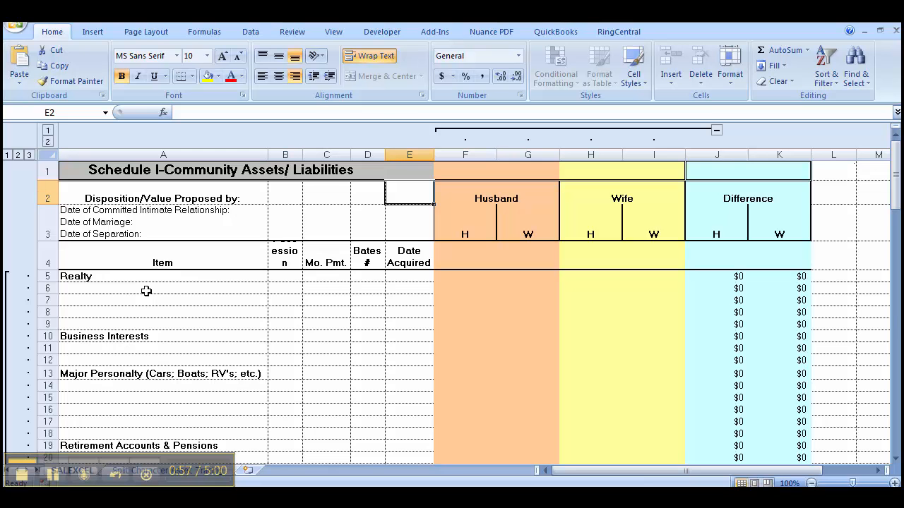
{"action": "scroll", "coordinate": [198, 320], "scroll_direction": "down", "scroll_amount": 9}
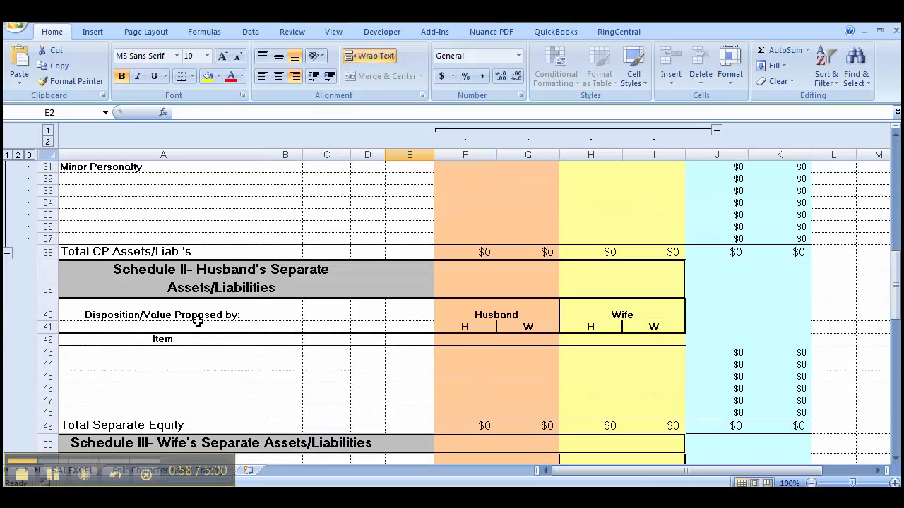
{"action": "scroll", "coordinate": [158, 321], "scroll_direction": "down", "scroll_amount": 4}
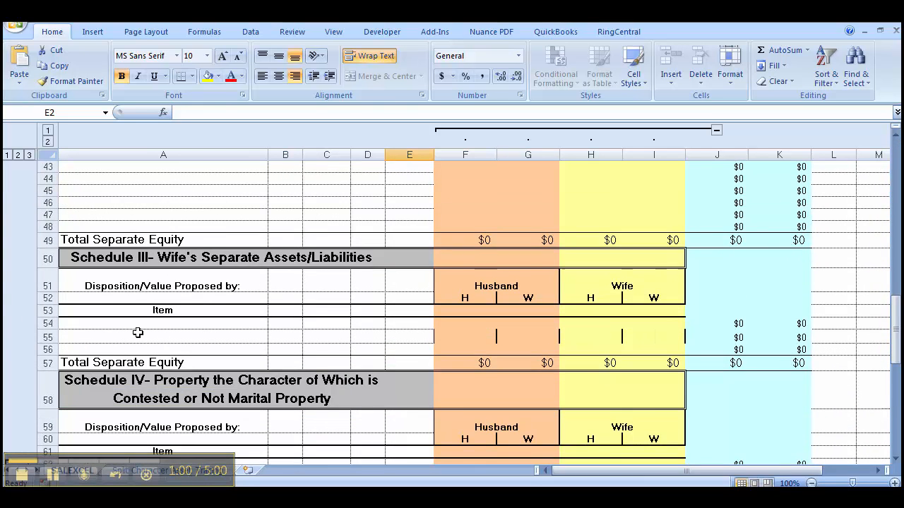
{"action": "scroll", "coordinate": [138, 311], "scroll_direction": "up", "scroll_amount": 14}
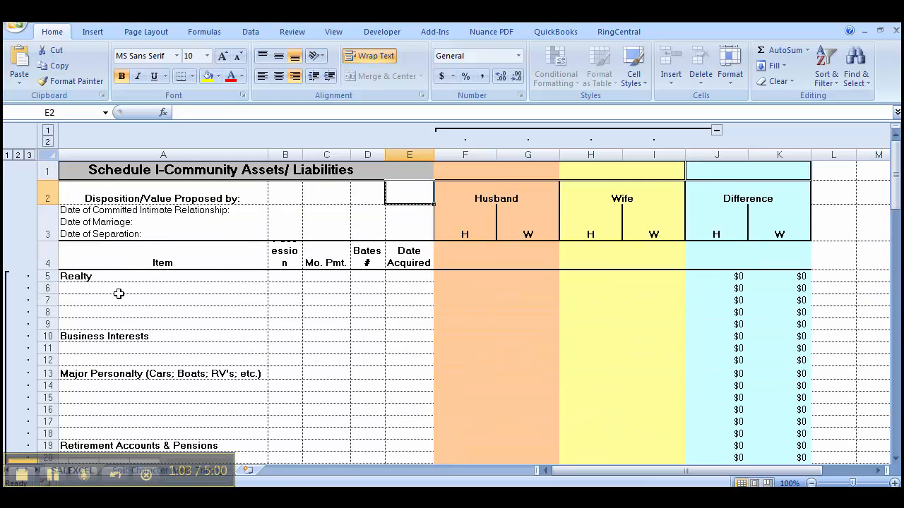
{"action": "left_click_drag", "start_coordinate": [149, 348], "coordinate": [148, 480]}
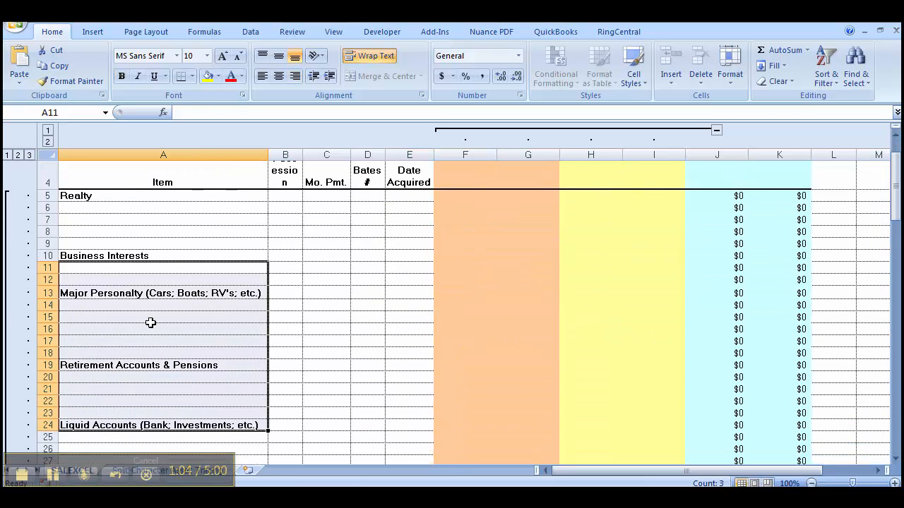
Step: Enter Family Home as the first Realty item in row 6, with 2001 as its date acquired
{"action": "left_click", "coordinate": [145, 209]}
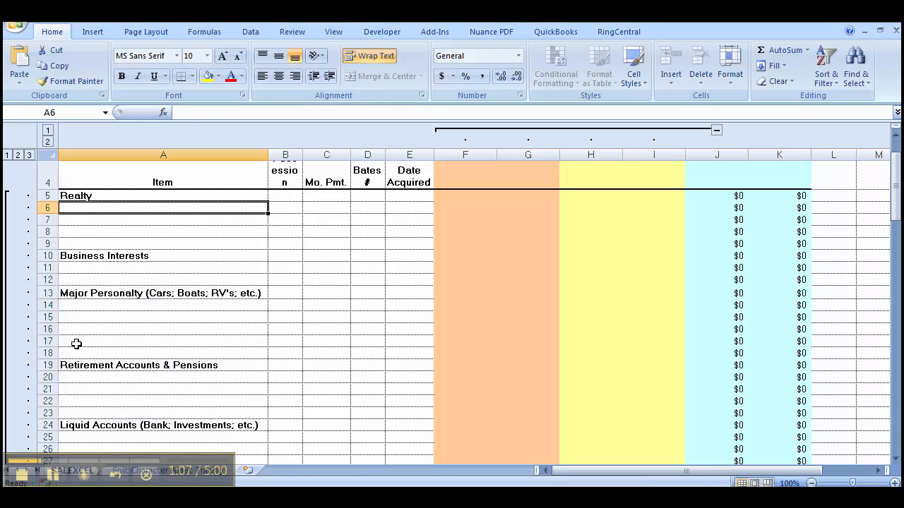
{"action": "type", "text": "Famil"}
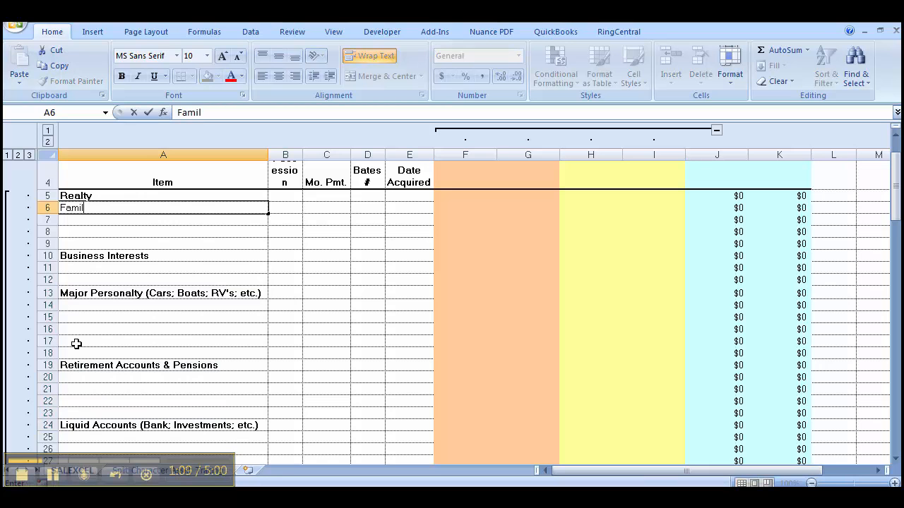
{"action": "type", "text": "y Home"}
{"action": "key", "text": "Tab"}
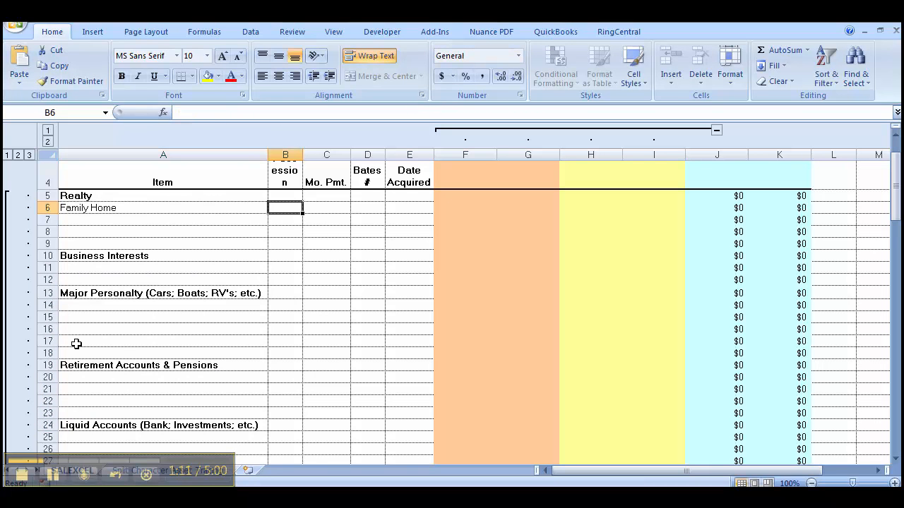
{"action": "key", "text": "Tab"}
{"action": "key", "text": "Tab"}
{"action": "key", "text": "Tab"}
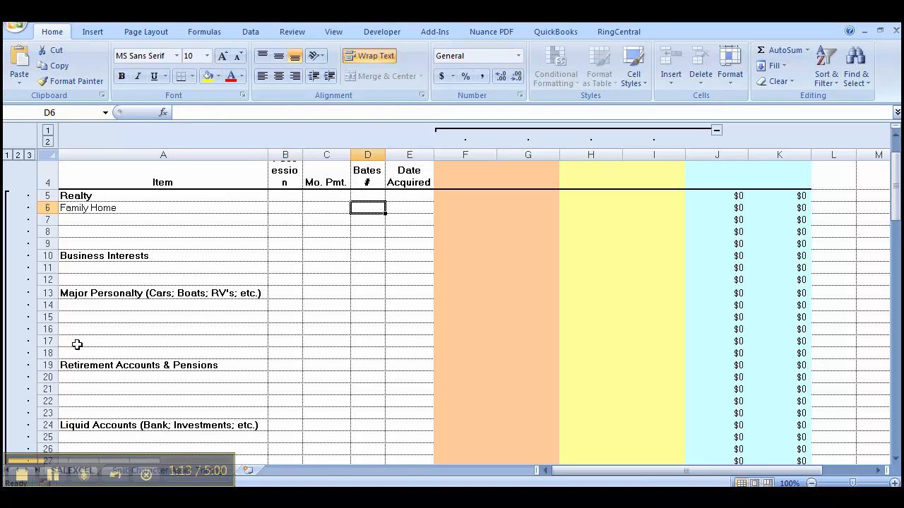
{"action": "type", "text": "200"}
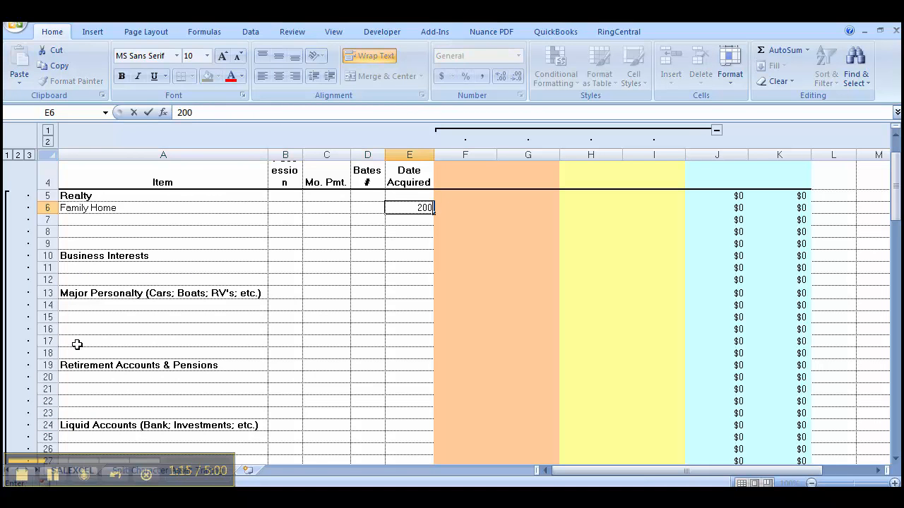
{"action": "type", "text": "1"}
{"action": "key", "text": "Tab"}
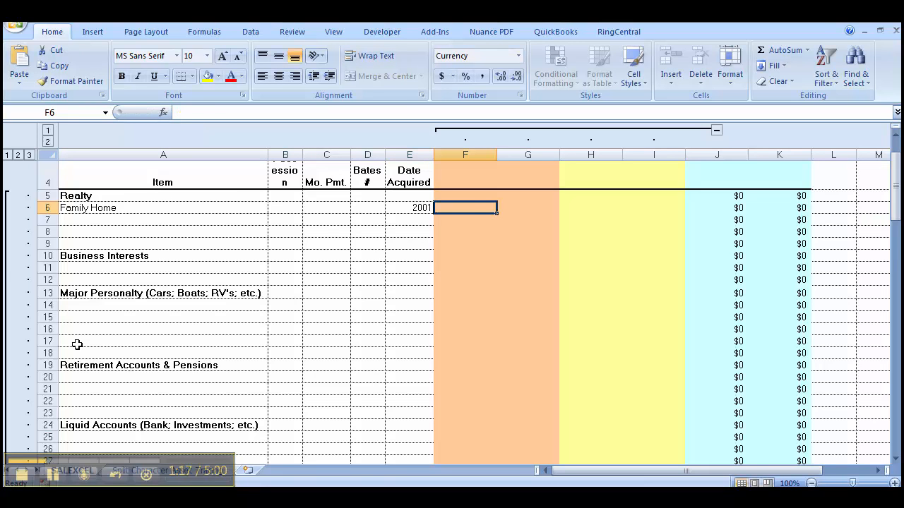
Step: Enter a value of 250000 for the Family Home in the H column of the Husband's proposal
{"action": "scroll", "coordinate": [141, 282], "scroll_direction": "up", "scroll_amount": 1}
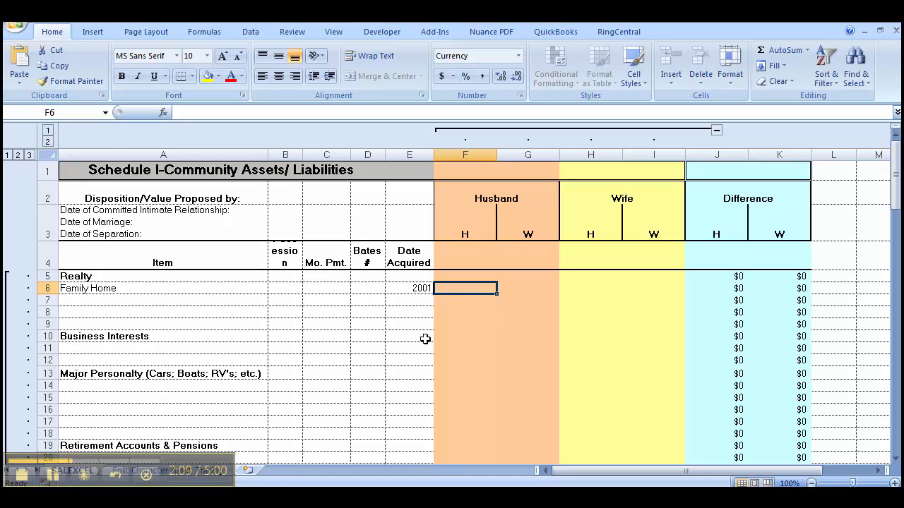
{"action": "type", "text": "259"}
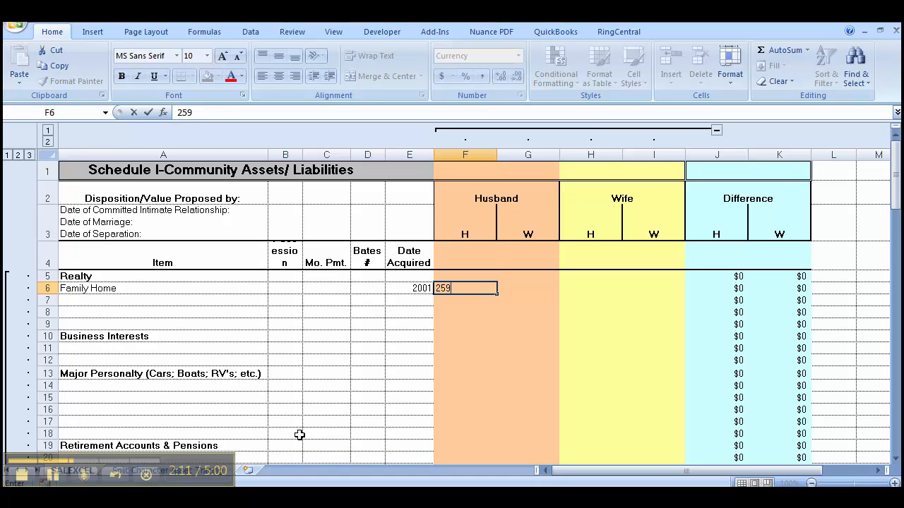
{"action": "key", "text": "BackSpace"}
{"action": "type", "text": "0000"}
{"action": "key", "text": "Tab"}
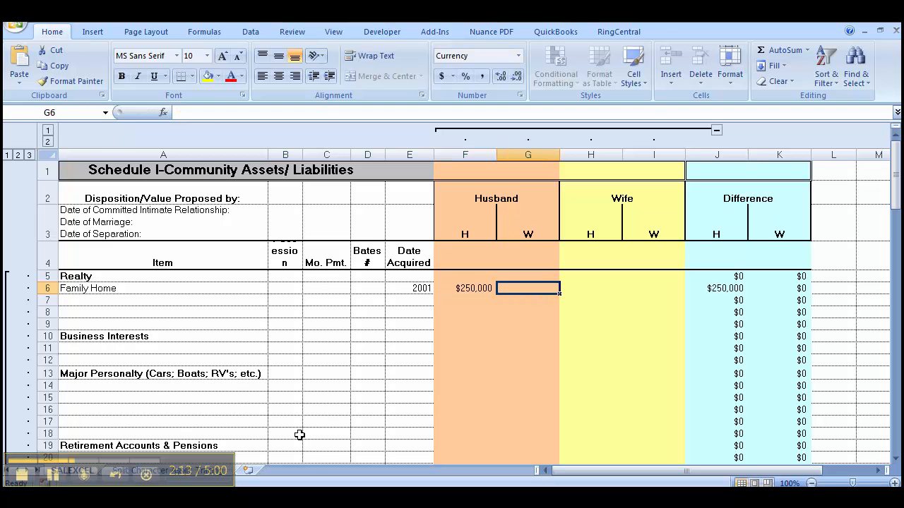
Step: Add Mortgage Loan as a Realty item in the row beneath Family Home
{"action": "left_click", "coordinate": [62, 301]}
{"action": "type", "text": "Mor"}
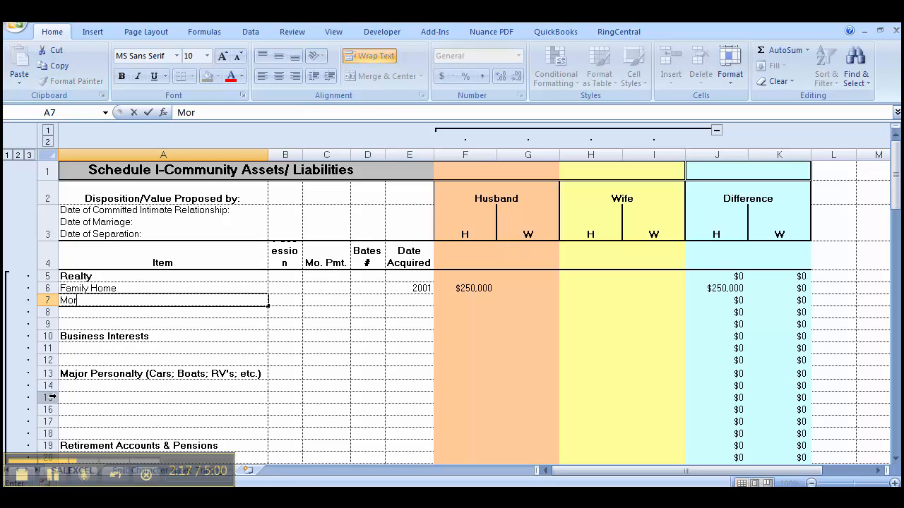
{"action": "type", "text": "a"}
{"action": "key", "text": "BackSpace"}
{"action": "type", "text": "g"}
{"action": "key", "text": "BackSpace"}
{"action": "type", "text": "tgage Loan"}
Step: Give the Mortgage Loan a date acquired of 2001 and a value of -150000 in the Husband's proposal, H column
{"action": "key", "text": "Tab"}
{"action": "key", "text": "Tab"}
{"action": "key", "text": "Tab"}
{"action": "key", "text": "Tab"}
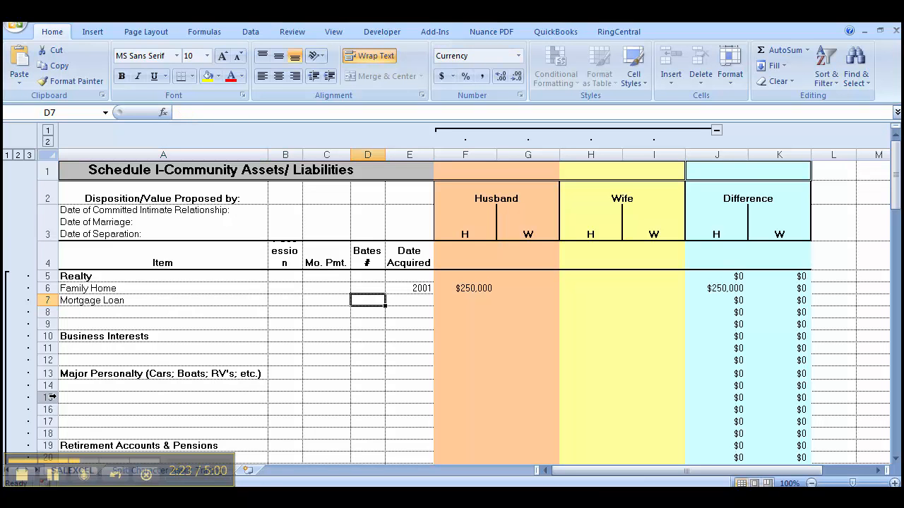
{"action": "type", "text": "20"}
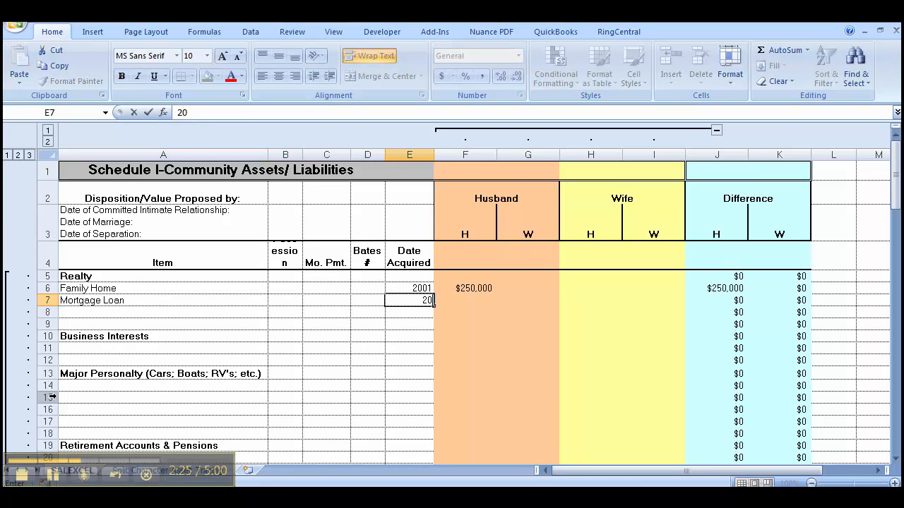
{"action": "type", "text": "01"}
{"action": "key", "text": "Tab"}
{"action": "type", "text": "-"}
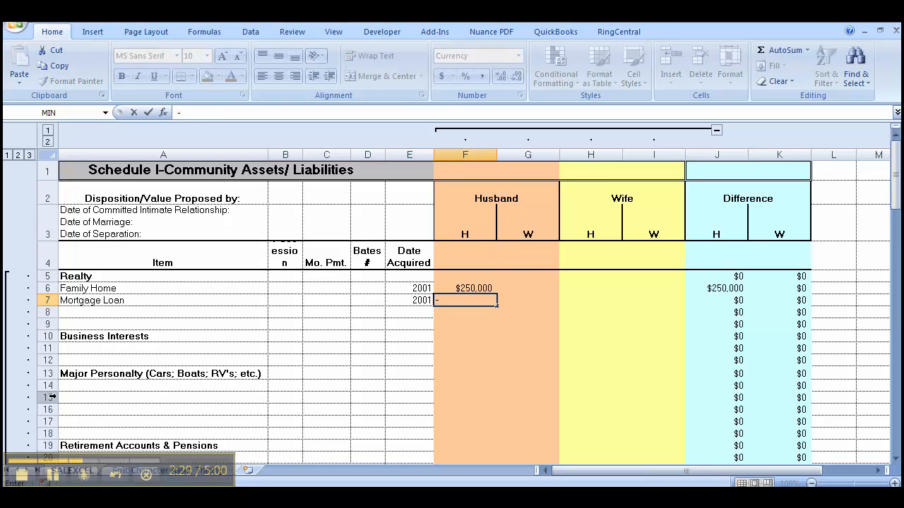
{"action": "type", "text": "150000"}
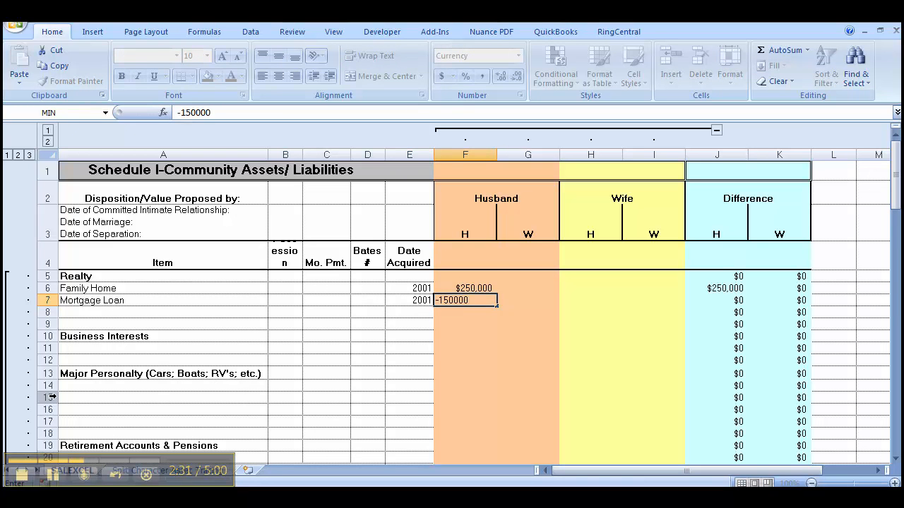
{"action": "key", "text": "Tab"}
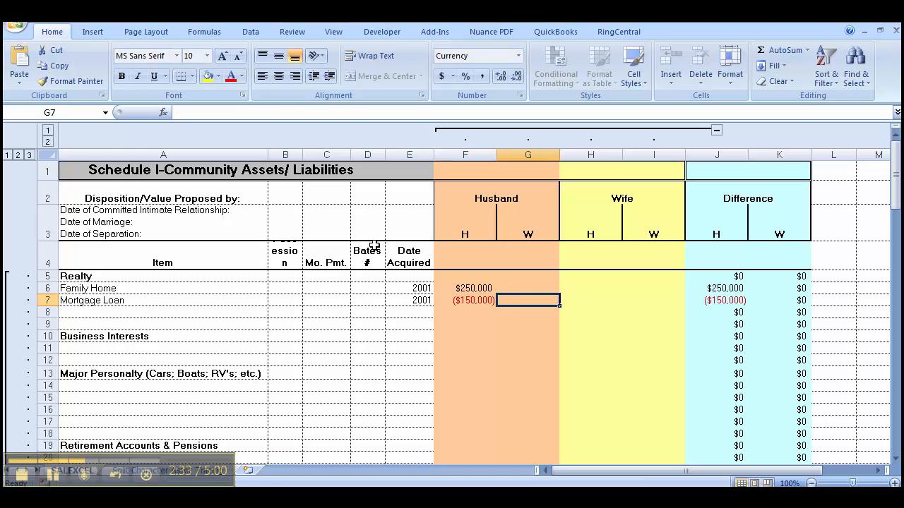
Step: In the H column of the Wife's proposal, enter 275000 for the Family Home and -150000 for the Mortgage Loan
{"action": "left_click", "coordinate": [588, 289]}
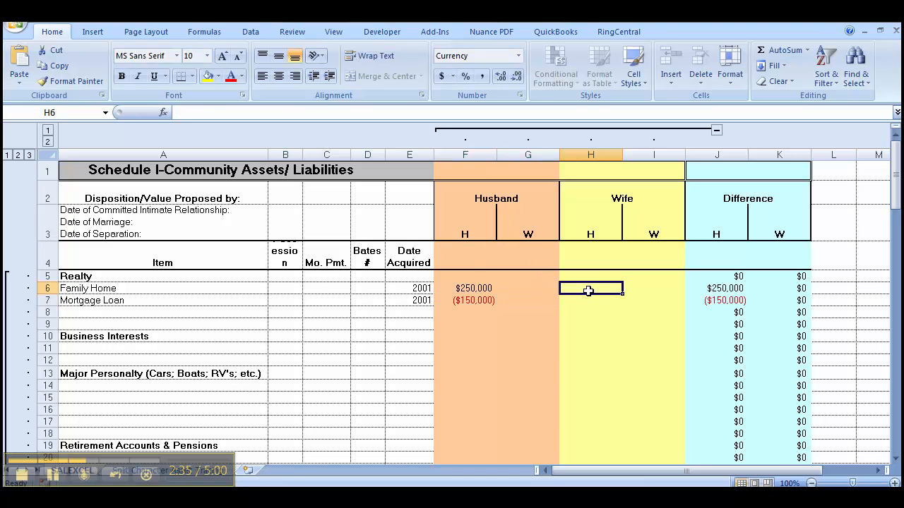
{"action": "type", "text": "275"}
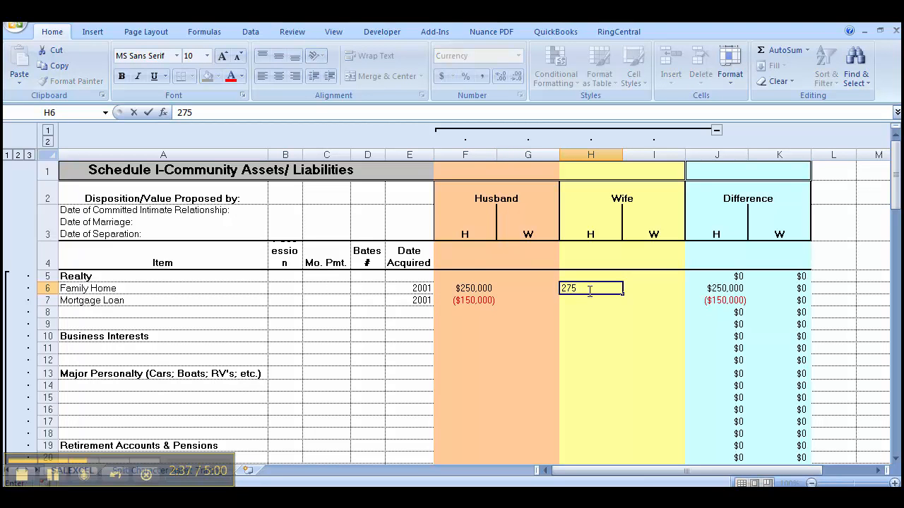
{"action": "type", "text": "000"}
{"action": "key", "text": "Return"}
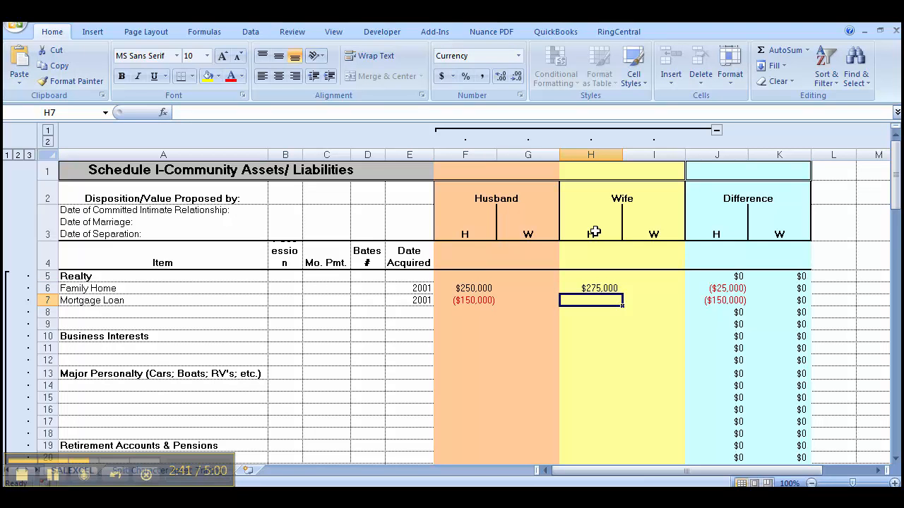
{"action": "left_click", "coordinate": [598, 289]}
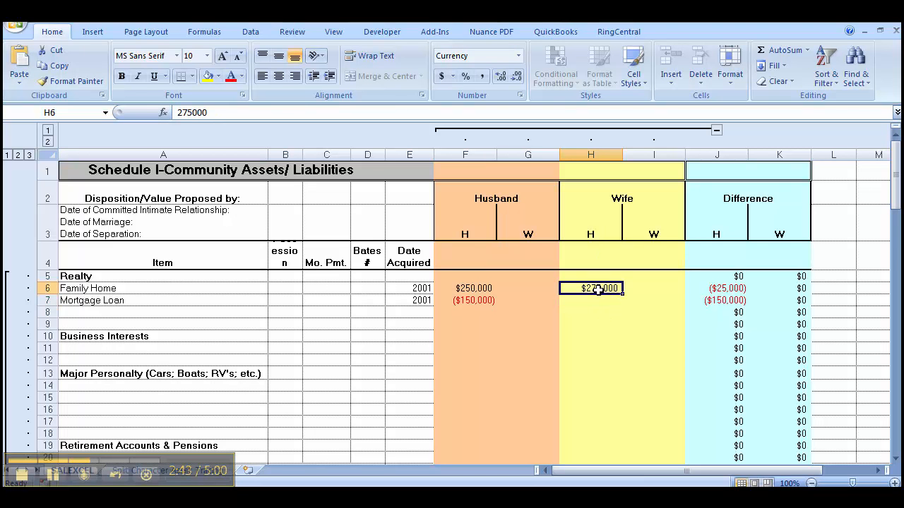
{"action": "left_click", "coordinate": [596, 301]}
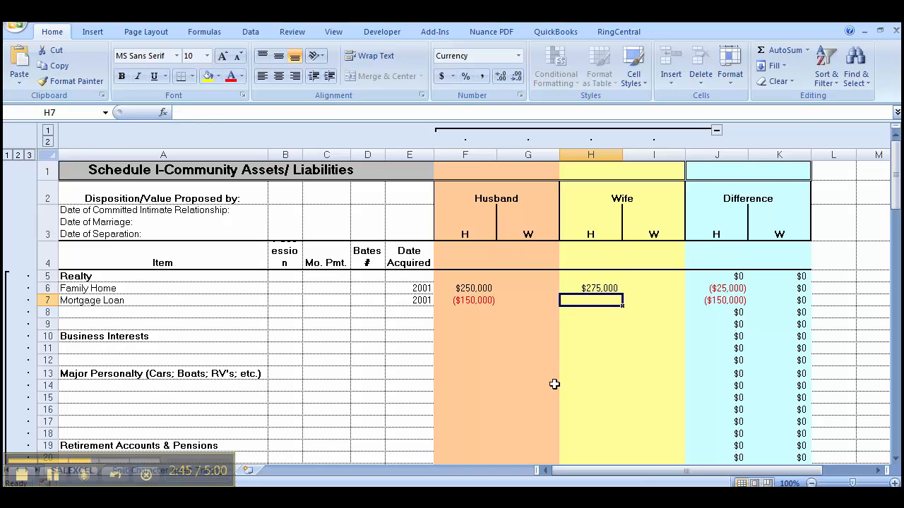
{"action": "type", "text": "-150000"}
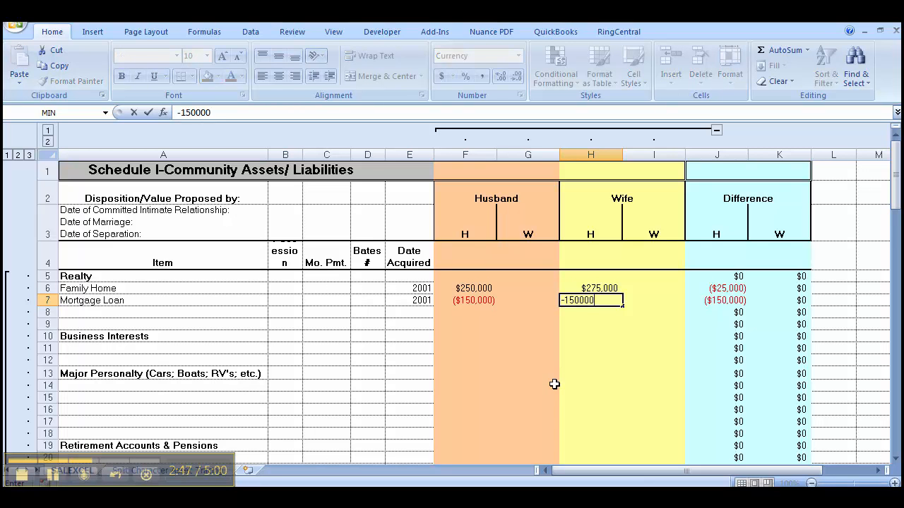
{"action": "key", "text": "Tab"}
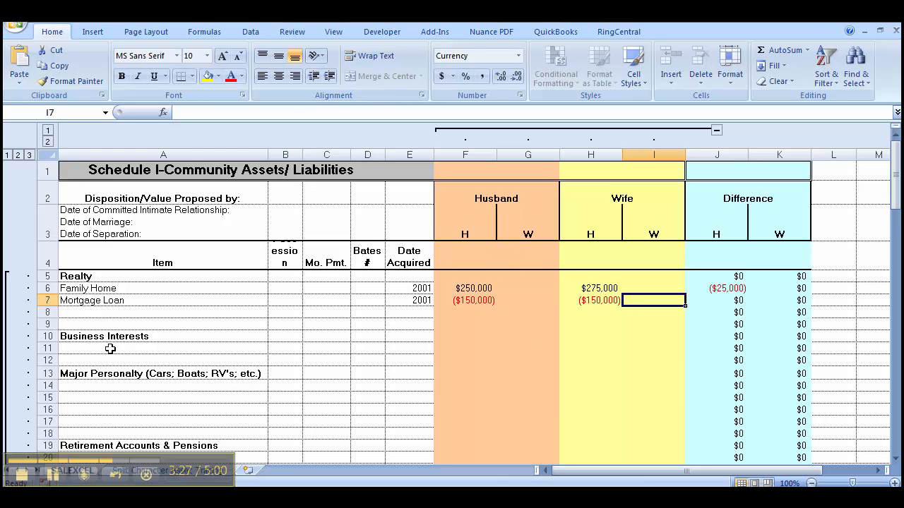
Step: Add Car1 as the first Major Personalty item, valued at $10,000 in the W column of the Husband's proposal
{"action": "left_click", "coordinate": [113, 387]}
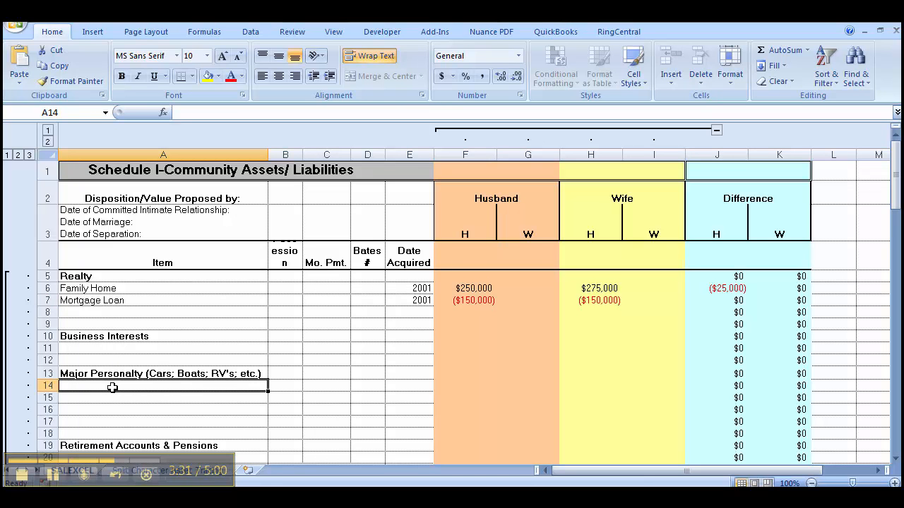
{"action": "type", "text": "Car"}
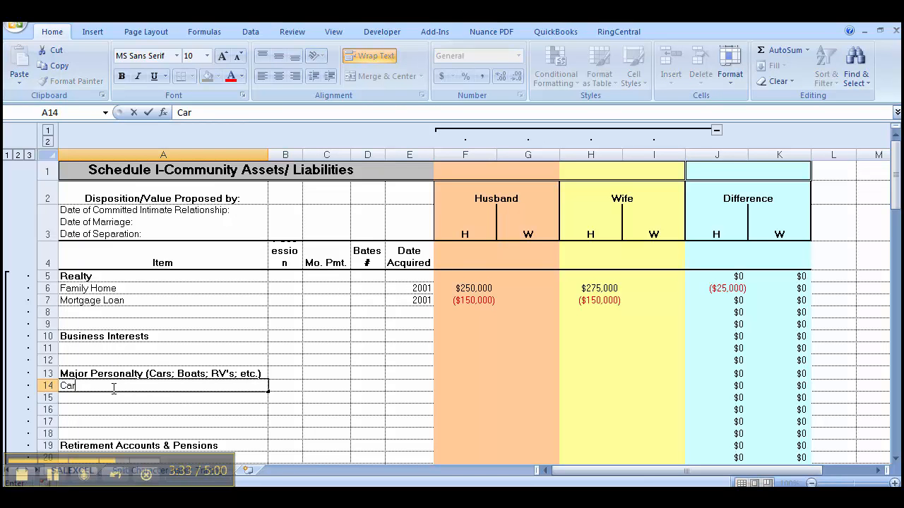
{"action": "type", "text": "1"}
{"action": "key", "text": "Tab"}
{"action": "key", "text": "Tab"}
{"action": "key", "text": "Tab"}
{"action": "key", "text": "Tab"}
{"action": "key", "text": "Tab"}
{"action": "key", "text": "Tab"}
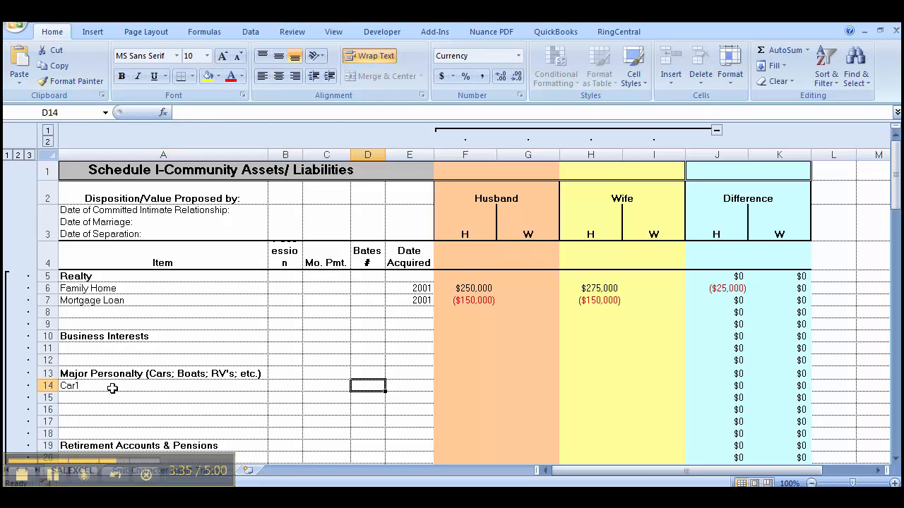
{"action": "type", "text": "10"}
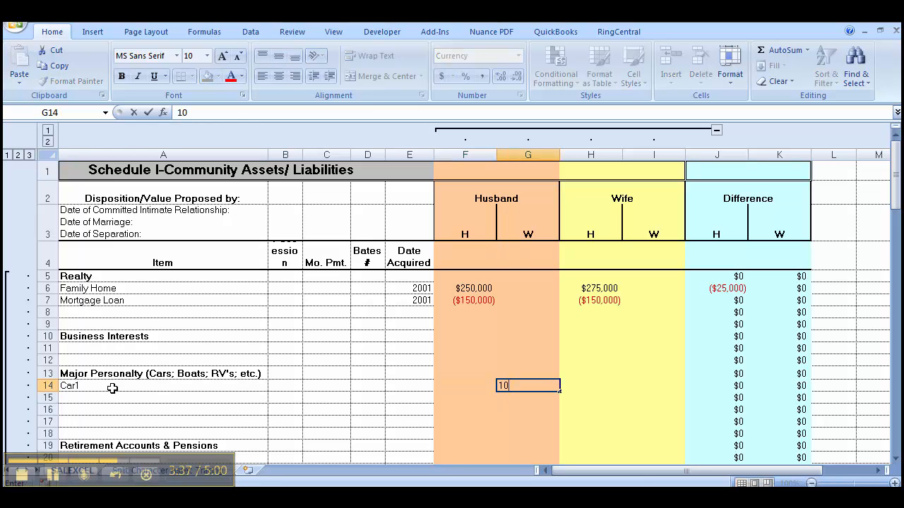
{"action": "type", "text": ",00000"}
{"action": "key", "text": "Tab"}
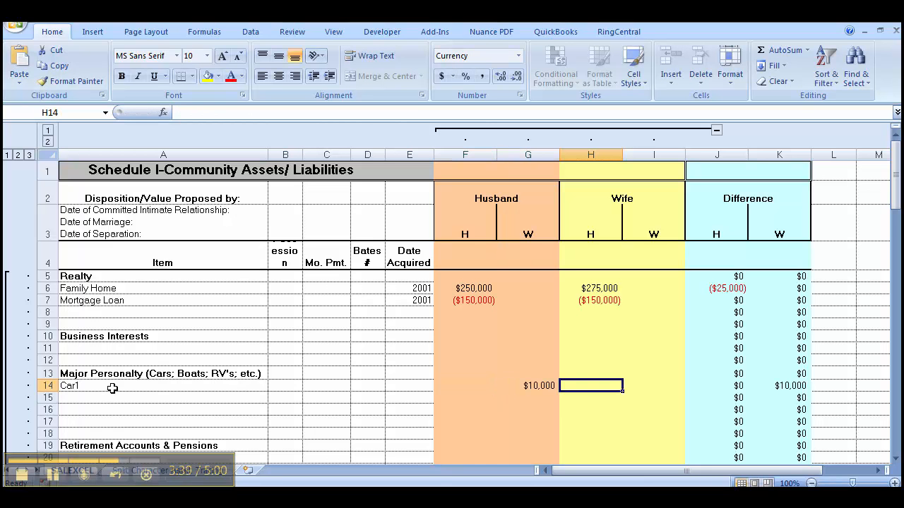
Step: Enter -5000 in the row beneath Car1, in the W column of the Husband's proposal
{"action": "key", "text": "Down"}
{"action": "key", "text": "Left"}
{"action": "type", "text": "-5000"}
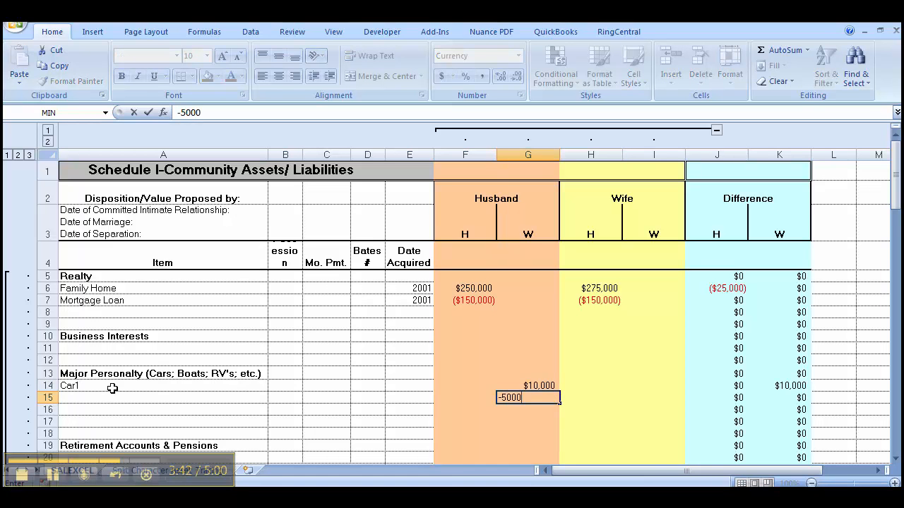
{"action": "key", "text": "Tab"}
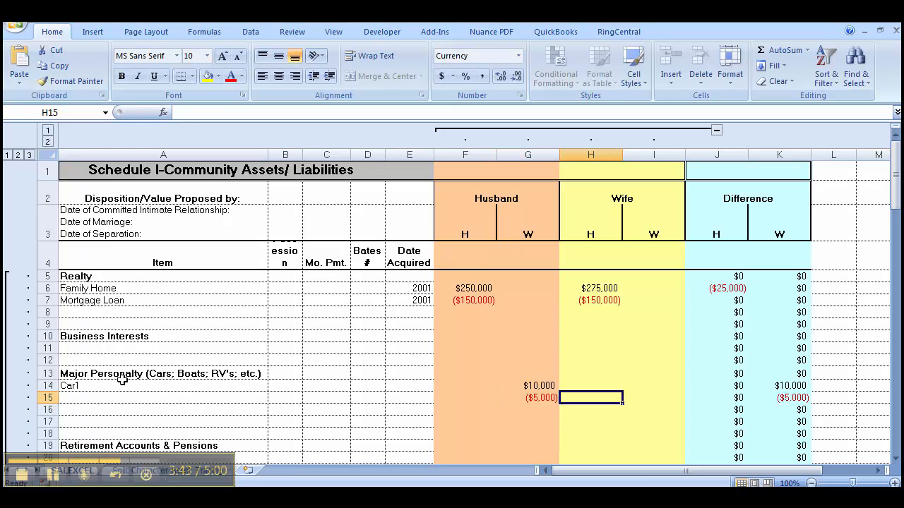
Step: Label the row beneath Car1 as "Loan on Car1" in the Item column
{"action": "left_click", "coordinate": [74, 398]}
{"action": "type", "text": "Loan on Car1"}
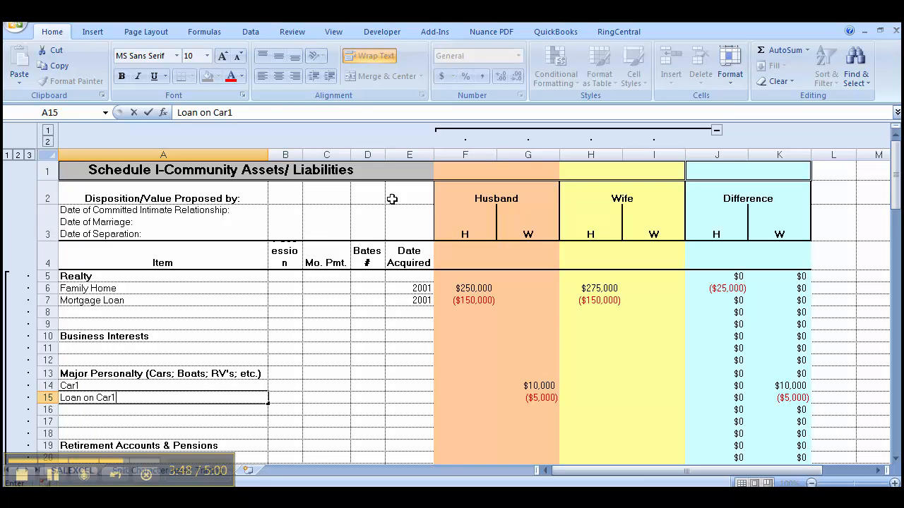
Step: Examine the Total CP Assets/Liab.'s row against the community entries and check the total formula in the Husband's H column
{"action": "scroll", "coordinate": [424, 254], "scroll_direction": "down", "scroll_amount": 6}
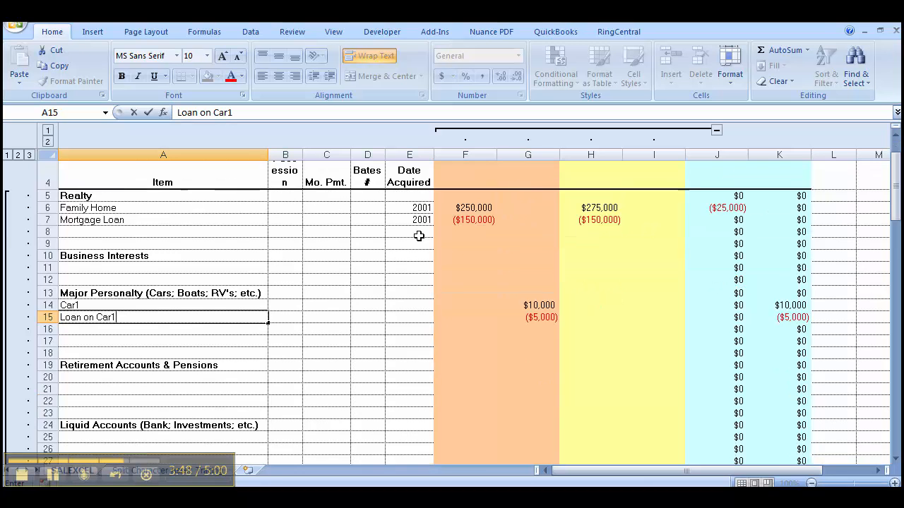
{"action": "scroll", "coordinate": [431, 271], "scroll_direction": "down", "scroll_amount": 1}
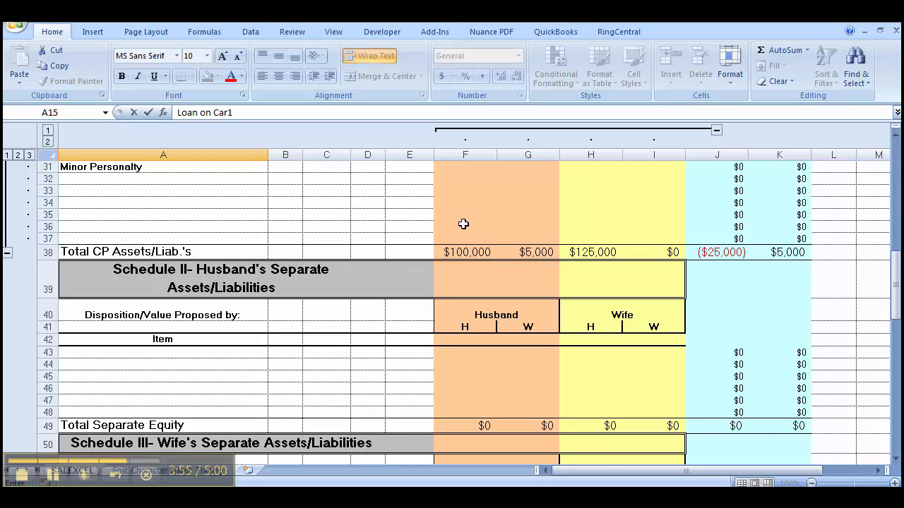
{"action": "scroll", "coordinate": [464, 226], "scroll_direction": "up", "scroll_amount": 8}
{"action": "scroll", "coordinate": [464, 229], "scroll_direction": "up", "scroll_amount": 2}
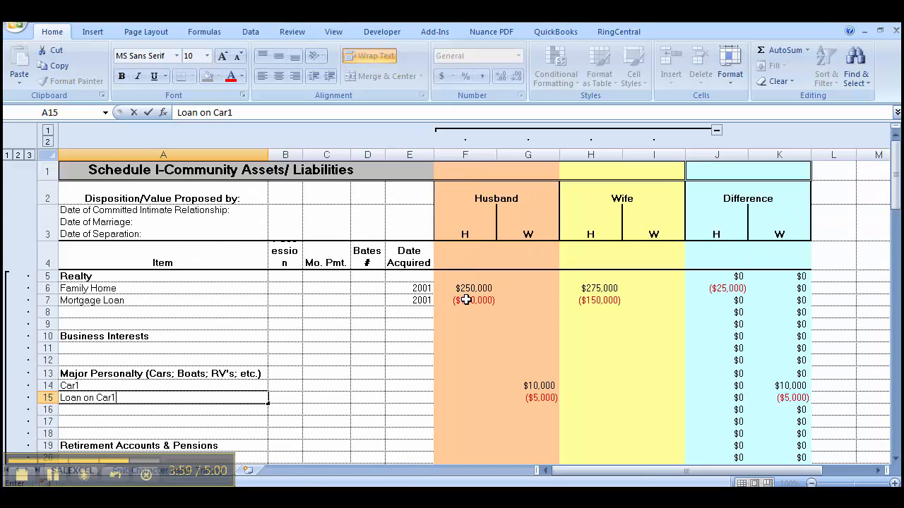
{"action": "scroll", "coordinate": [466, 300], "scroll_direction": "down", "scroll_amount": 7}
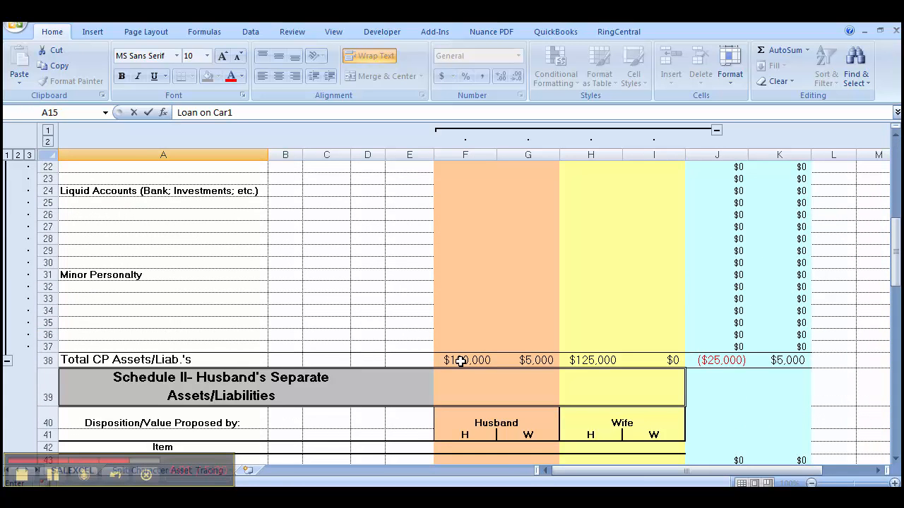
{"action": "left_click", "coordinate": [460, 362]}
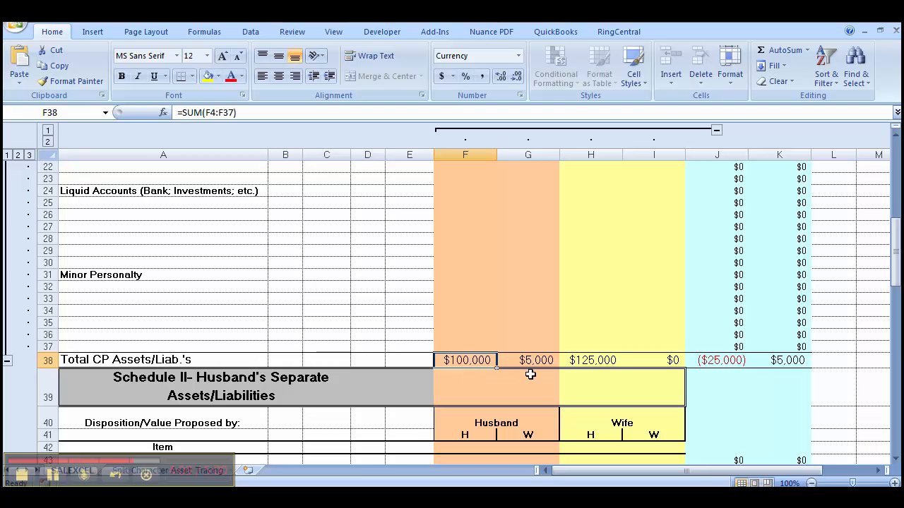
{"action": "scroll", "coordinate": [509, 282], "scroll_direction": "up", "scroll_amount": 7}
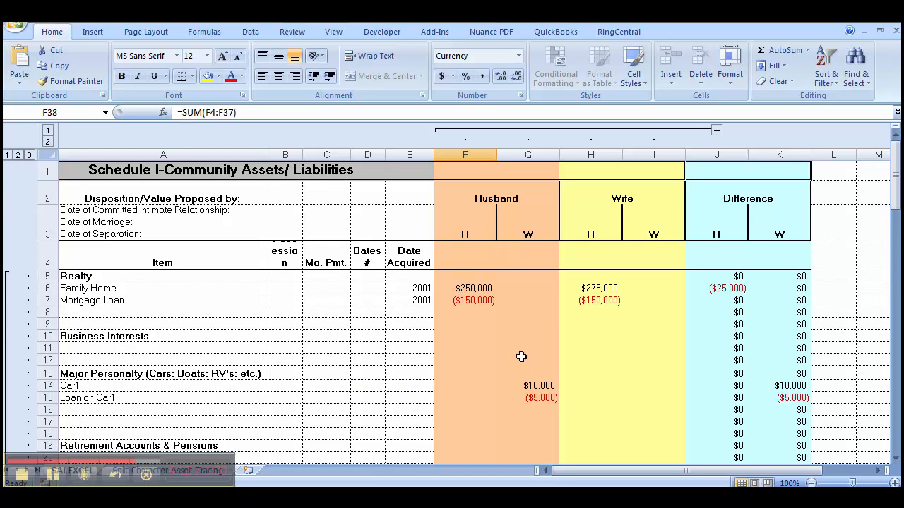
Step: Hide rows 39 through 65, covering Schedules II to IV, so the Schedule V Summary directly follows the community property totals
{"action": "scroll", "coordinate": [533, 396], "scroll_direction": "down", "scroll_amount": 14}
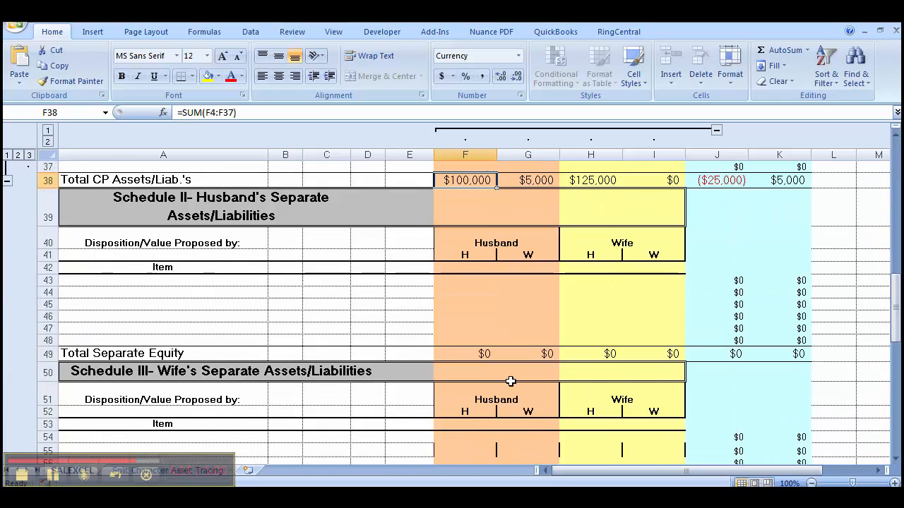
{"action": "scroll", "coordinate": [511, 382], "scroll_direction": "down", "scroll_amount": 4}
{"action": "scroll", "coordinate": [396, 374], "scroll_direction": "up", "scroll_amount": 6}
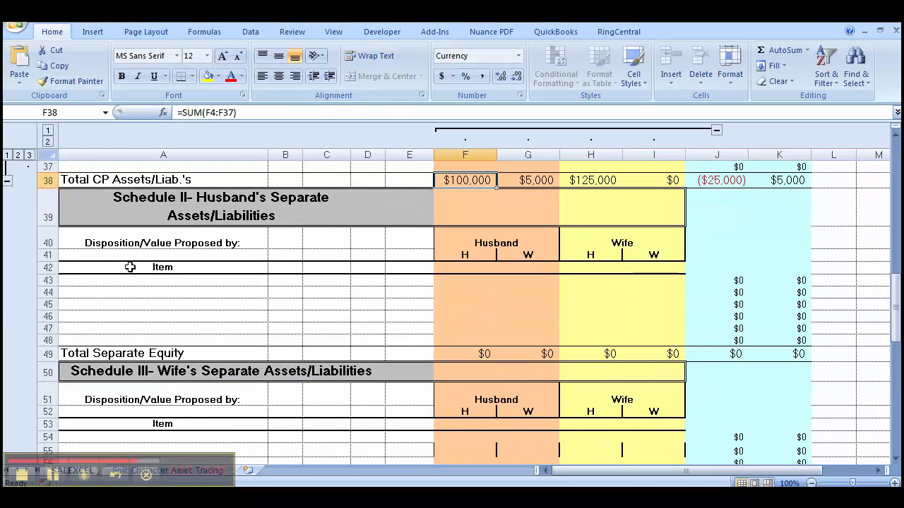
{"action": "left_click_drag", "start_coordinate": [36, 210], "coordinate": [53, 370]}
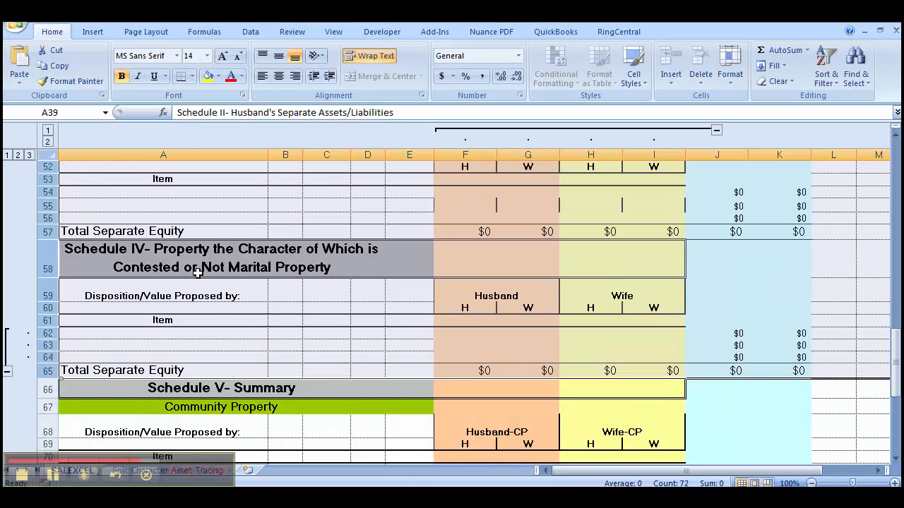
{"action": "right_click", "coordinate": [49, 370]}
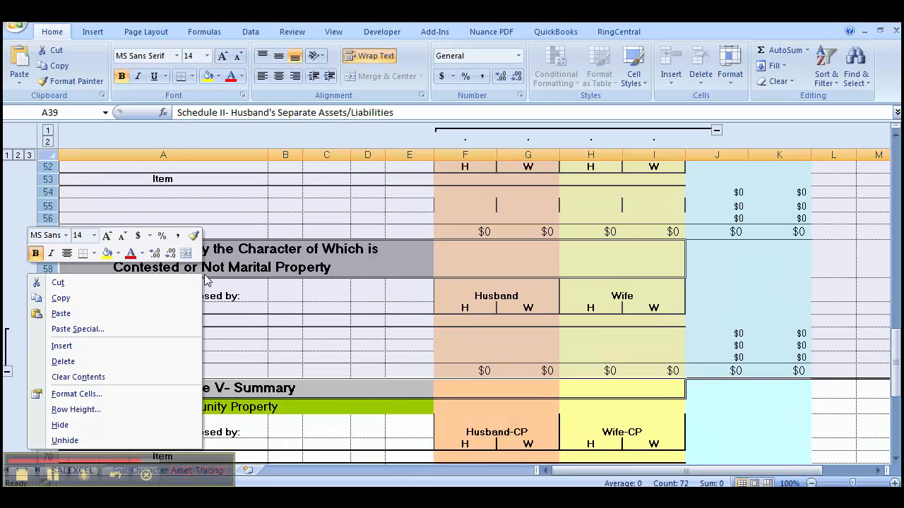
{"action": "left_click", "coordinate": [61, 425]}
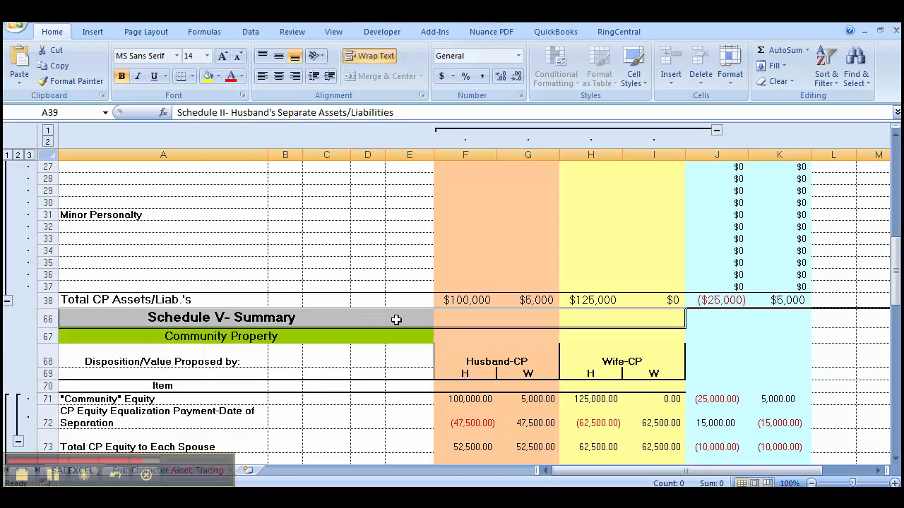
{"action": "scroll", "coordinate": [474, 445], "scroll_direction": "down", "scroll_amount": 1}
{"action": "scroll", "coordinate": [475, 445], "scroll_direction": "down", "scroll_amount": 1}
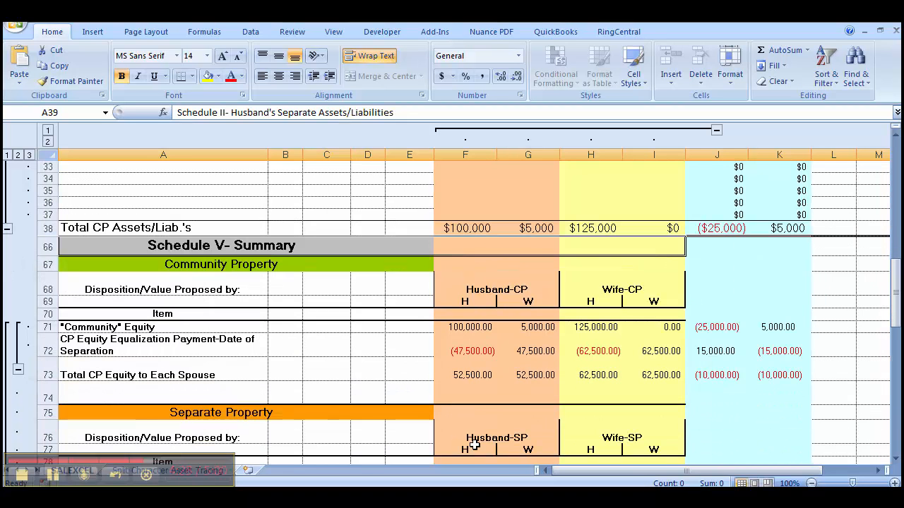